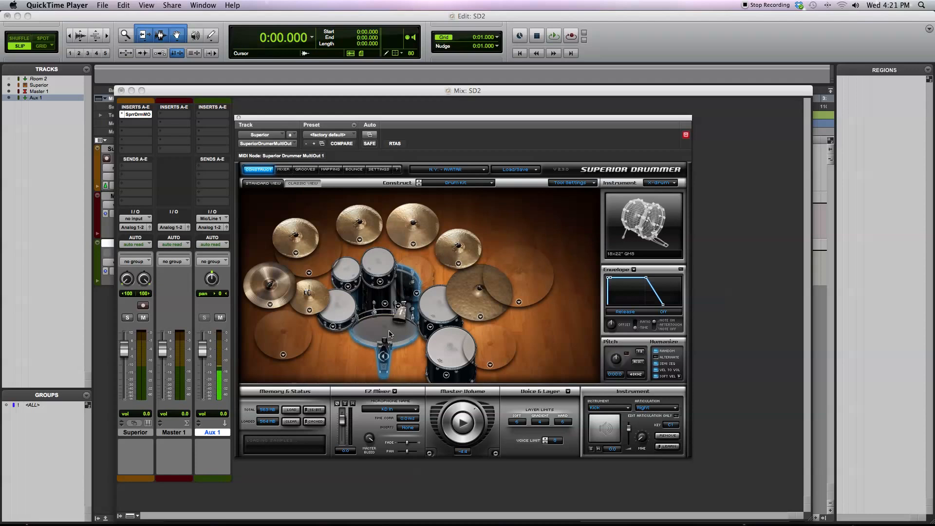
Swap the kit's snare drum for the 4.5x14" Rogers Wood model
click(343, 316)
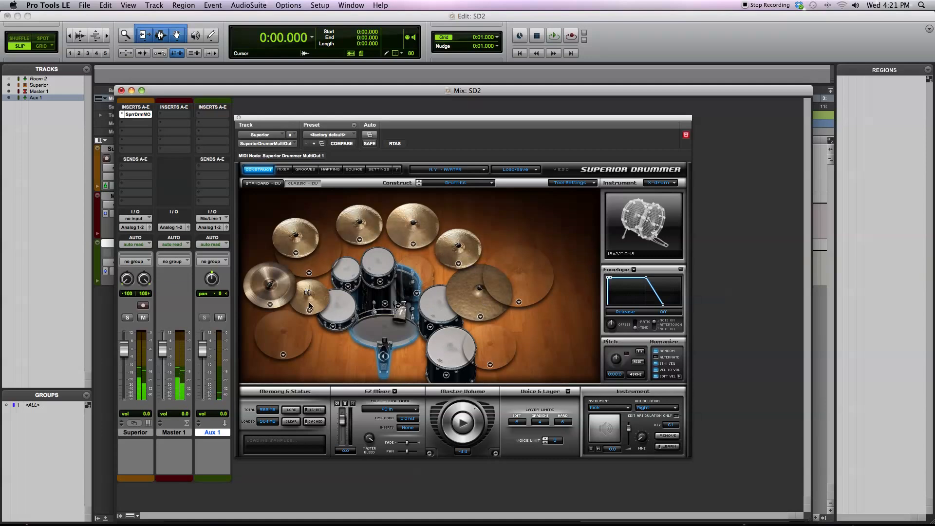
click(333, 326)
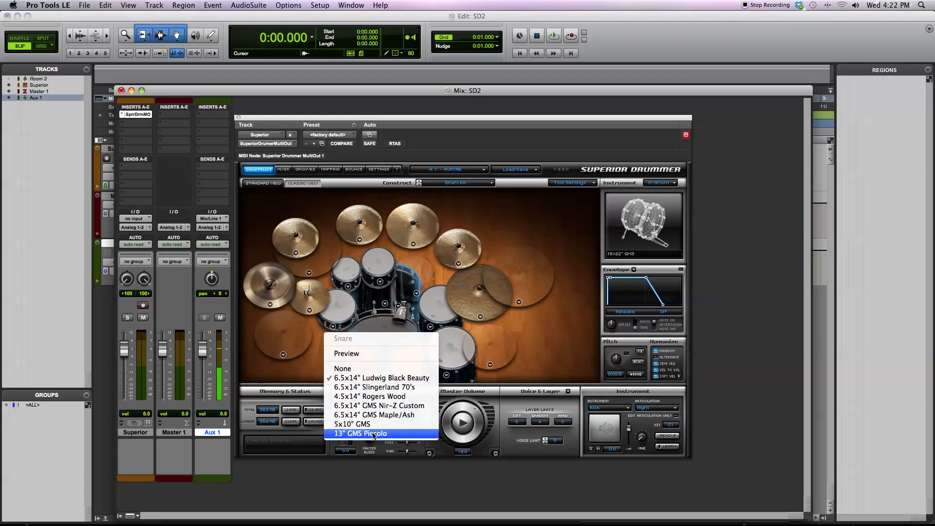
click(381, 397)
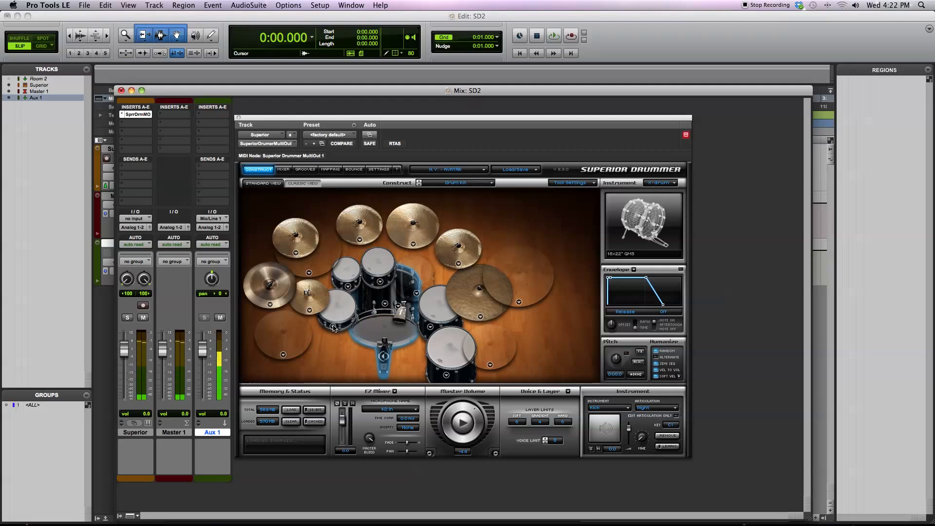
Review the drum models available for Racktom 1 and the kick, keeping the current selections
click(348, 286)
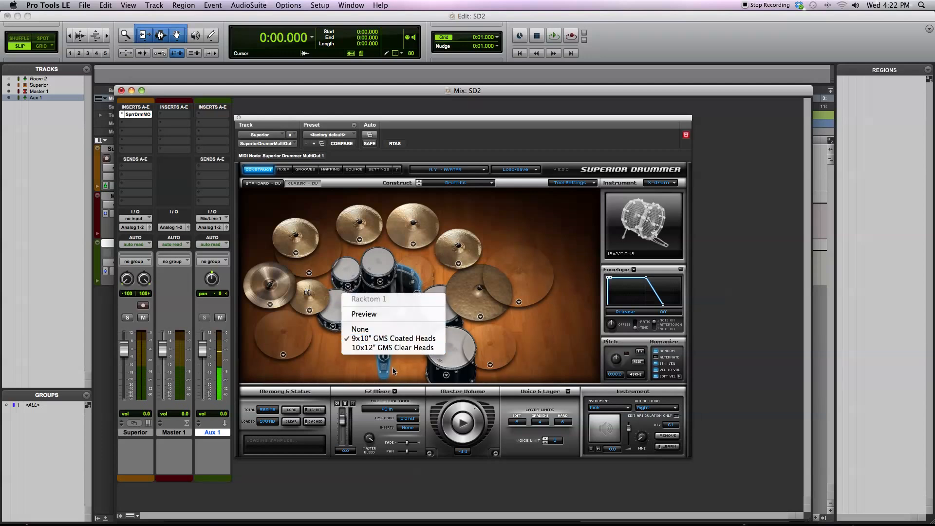
click(391, 358)
click(384, 303)
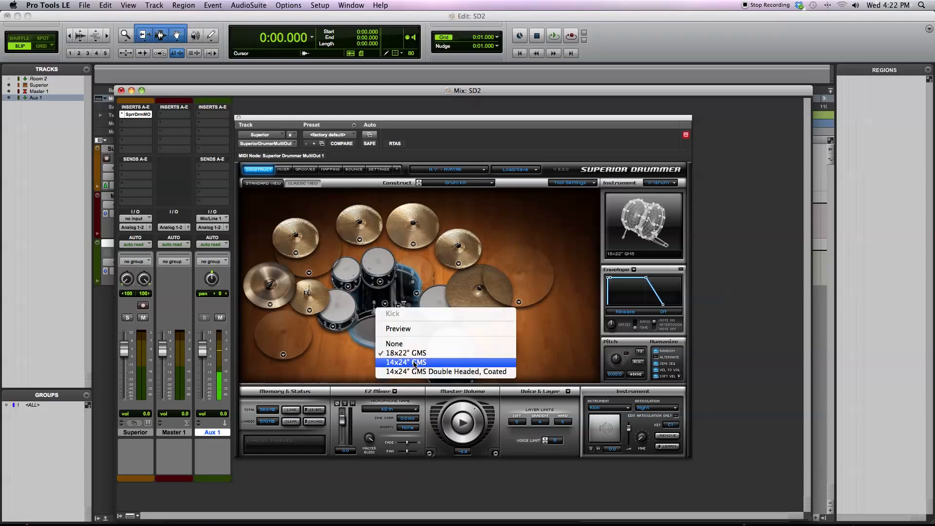
click(364, 355)
click(384, 327)
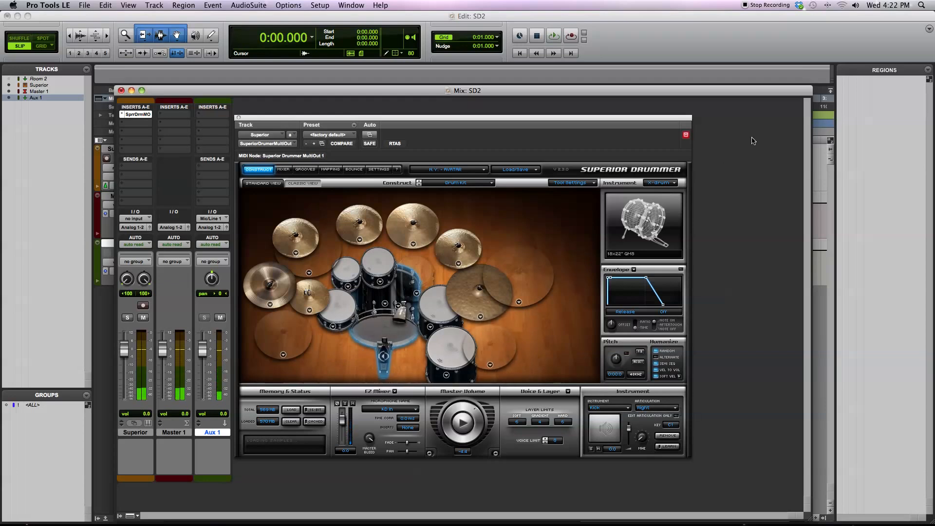
Set the bassdrum beater to Plastic in the tool settings
click(595, 184)
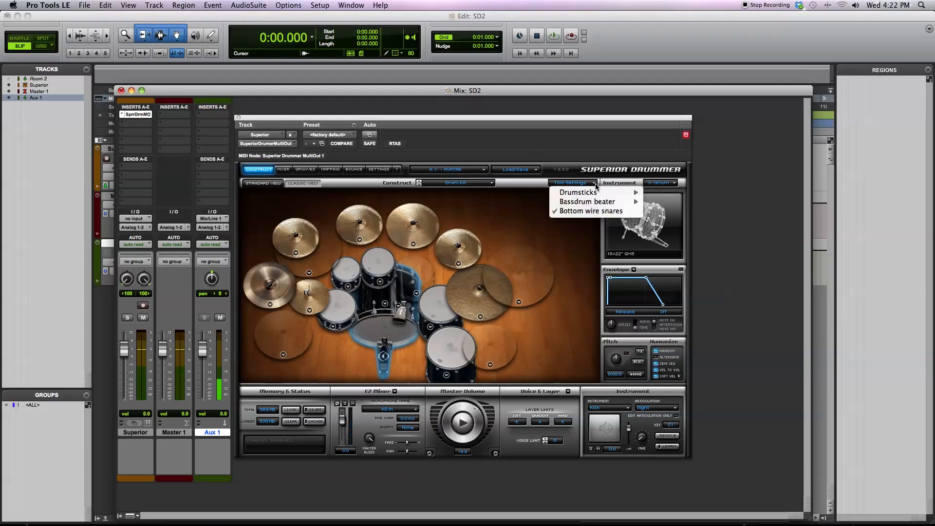
mouse_move(596, 201)
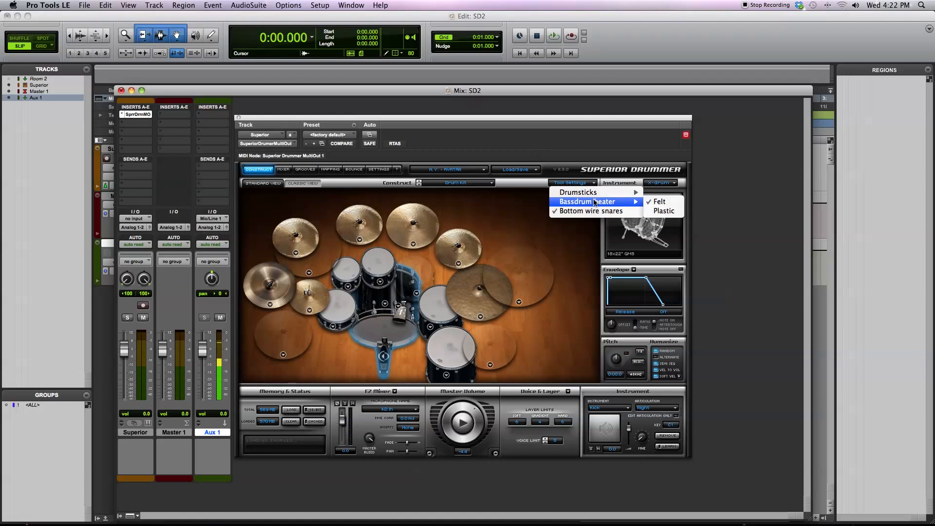
click(661, 211)
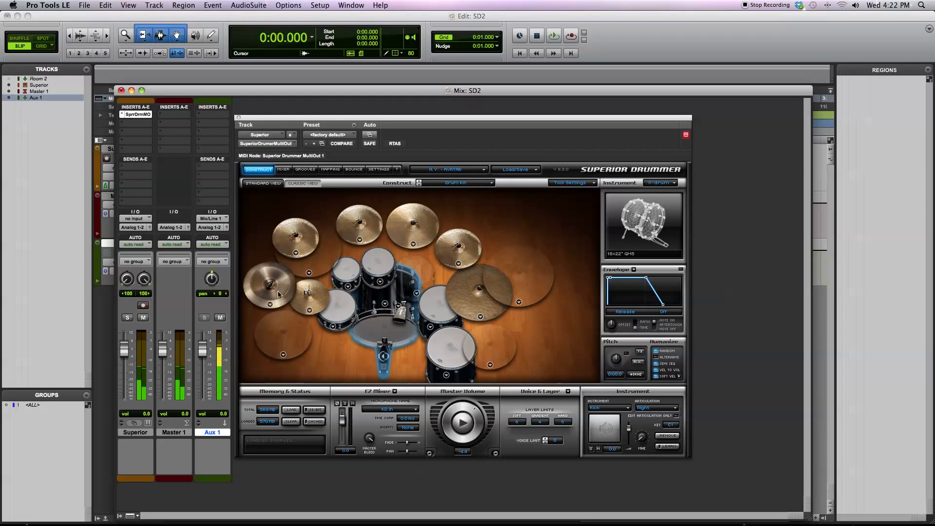
Review the cymbal models available for the Cymbal 2, Ride 2 and Ride 4 positions without changing them
click(296, 253)
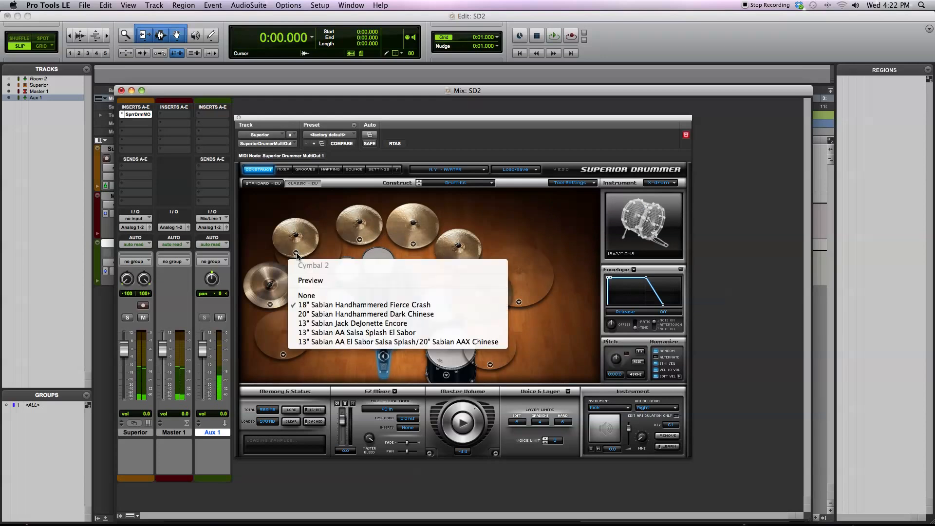
click(363, 335)
click(309, 273)
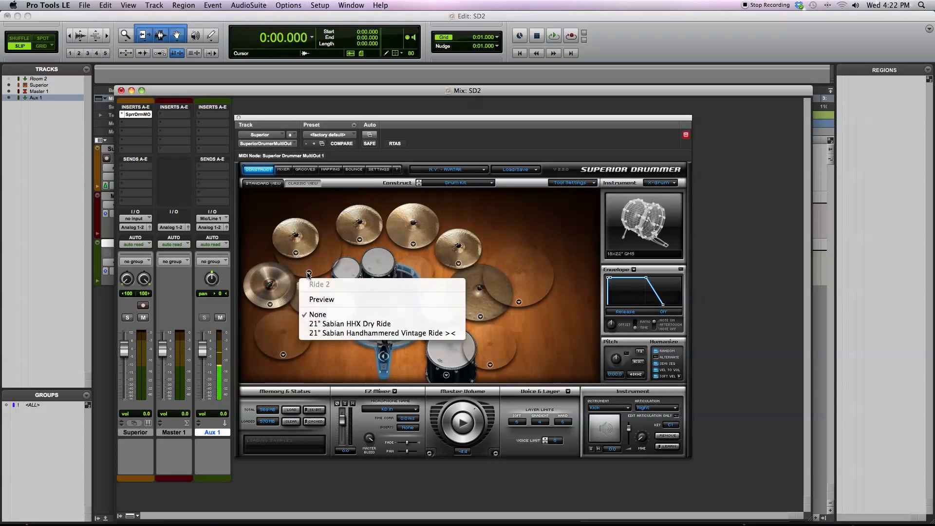
click(318, 261)
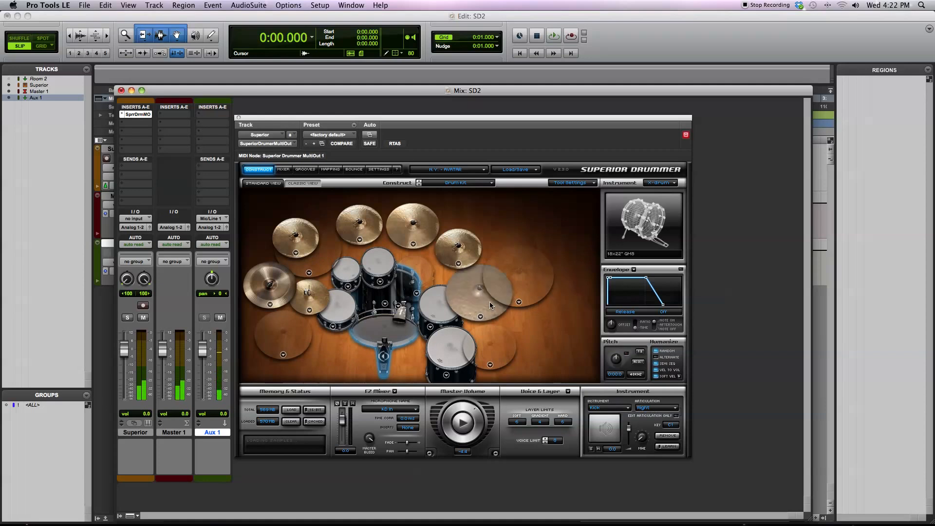
click(519, 302)
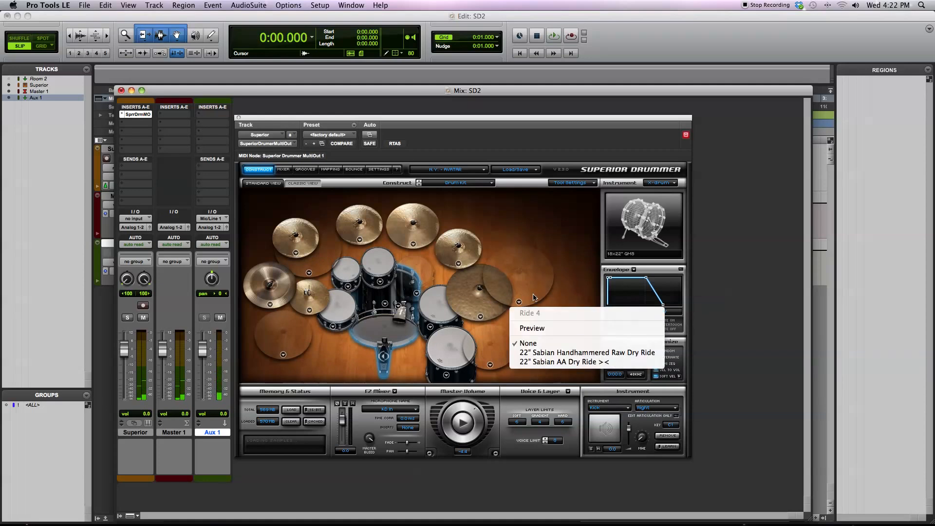
click(535, 297)
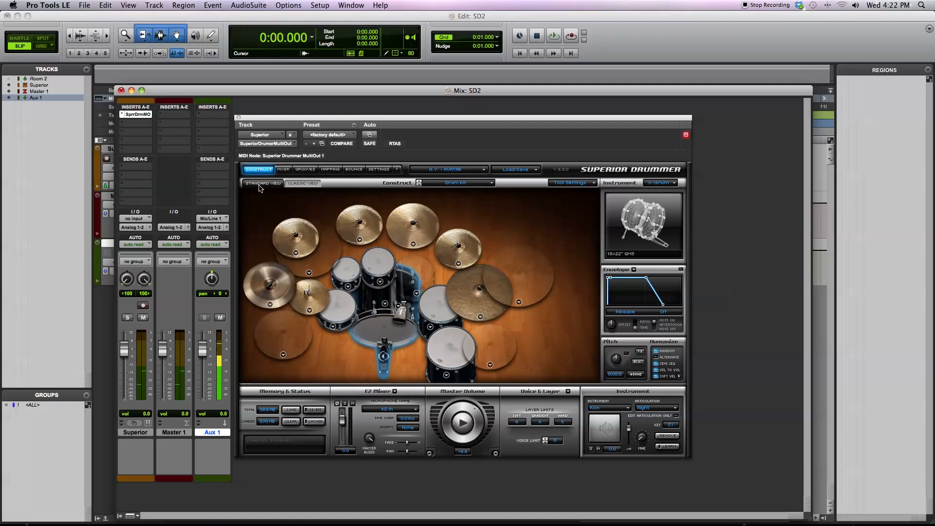
Show the kit in Classic View and return to Standard View
click(296, 184)
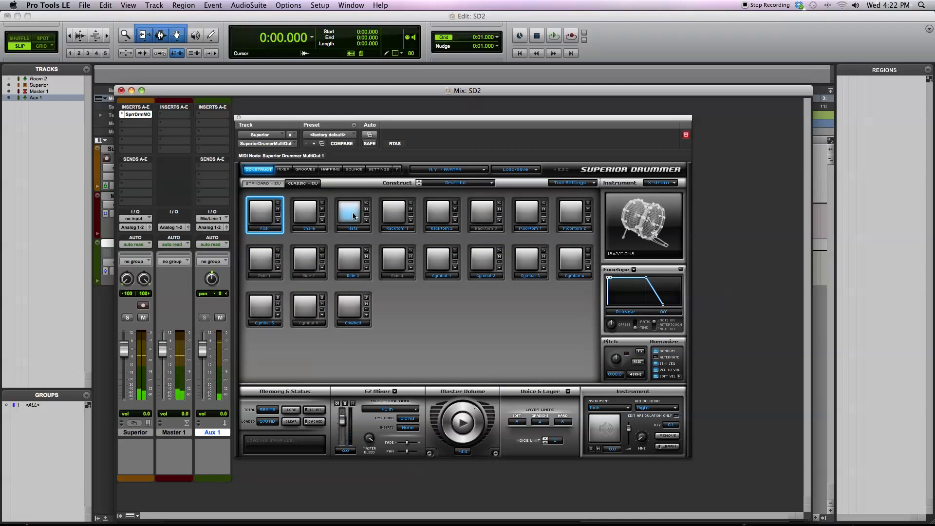
click(266, 184)
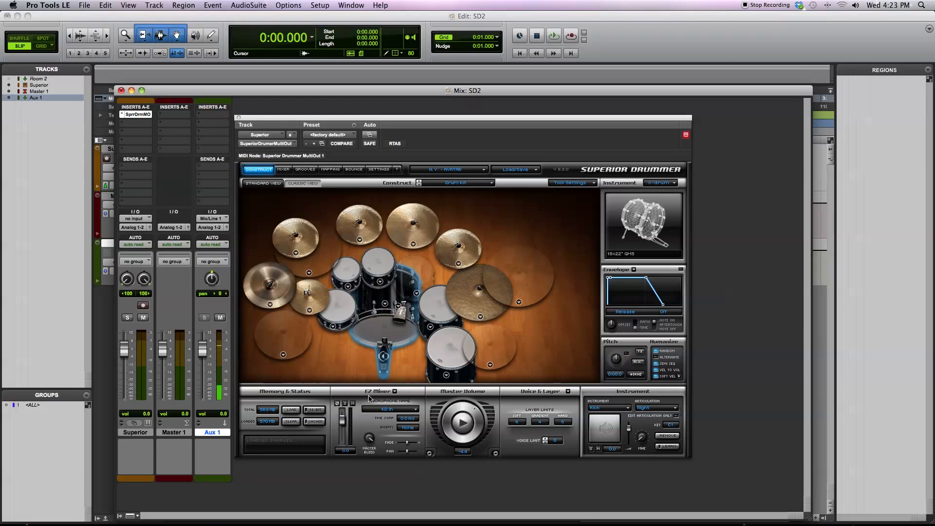
Review the microphone list of the EZ Mixer and the model choices for the snare drum
click(393, 411)
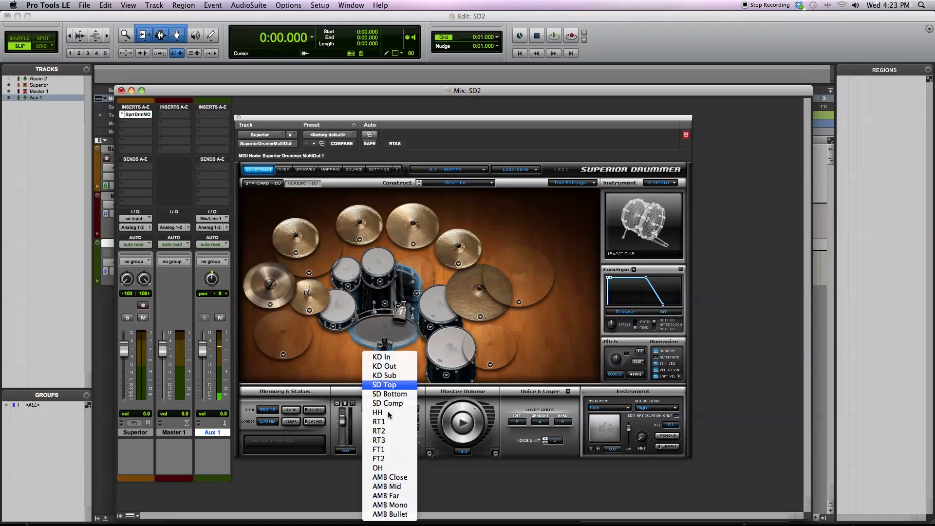
click(403, 468)
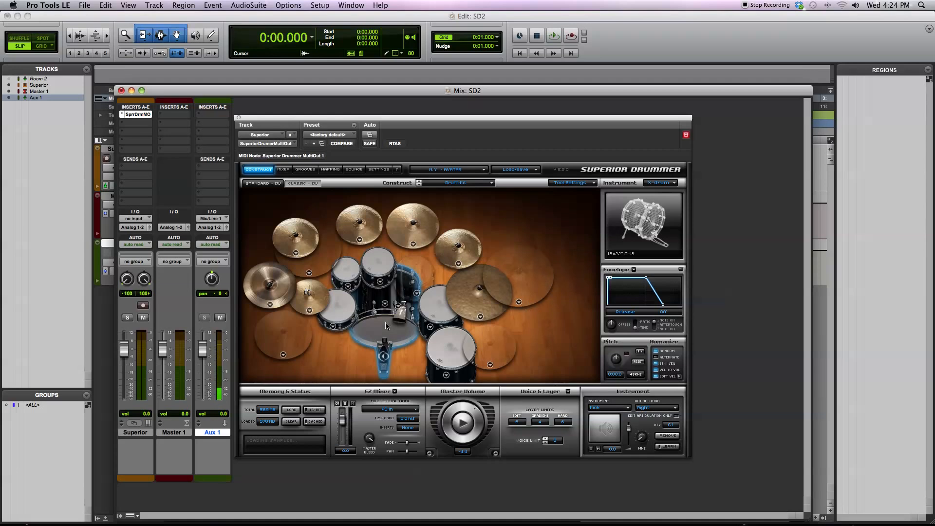
click(334, 327)
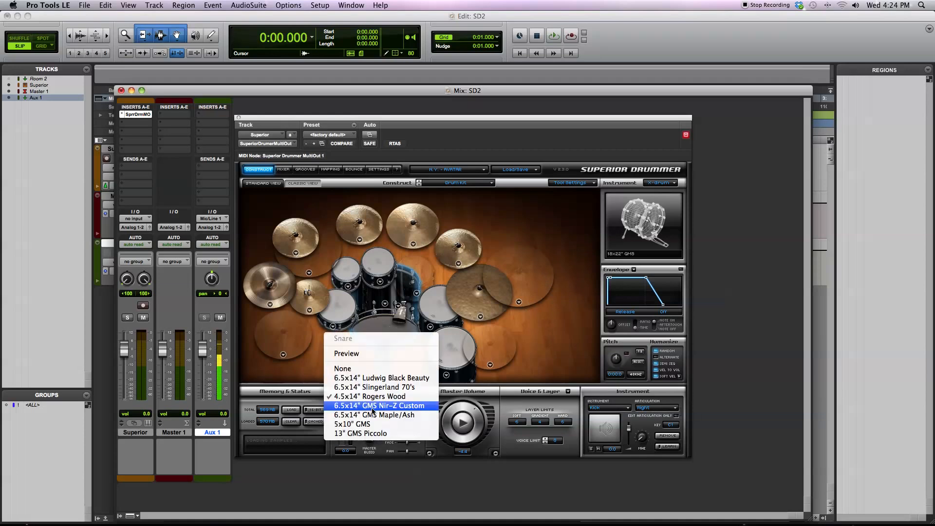
click(376, 387)
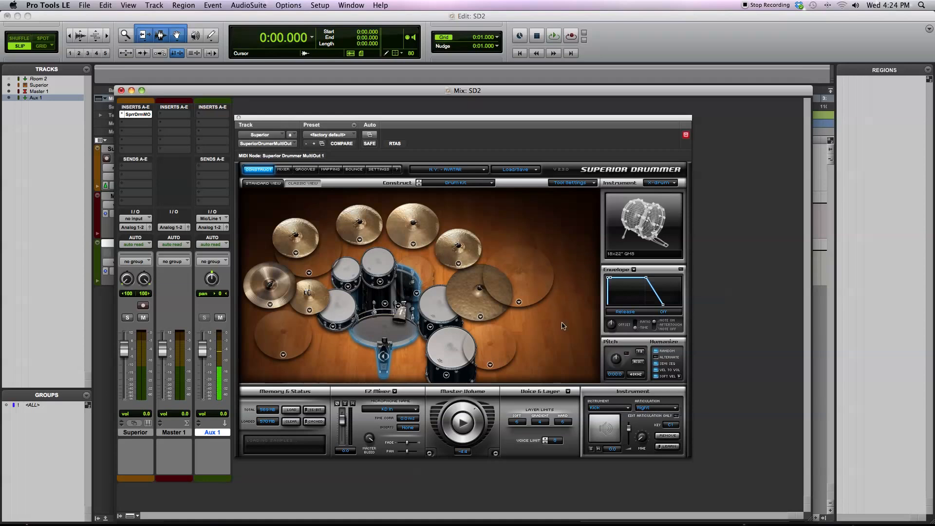
Show the plug-in's mixer and examine the KD In channel's insert and bus send options and the bus channels
click(283, 169)
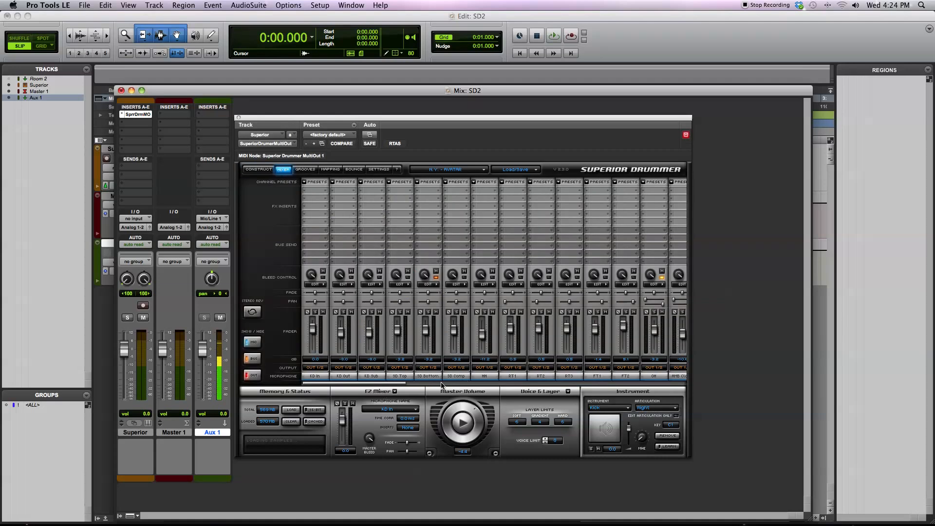
drag(398, 381, 358, 385)
click(314, 191)
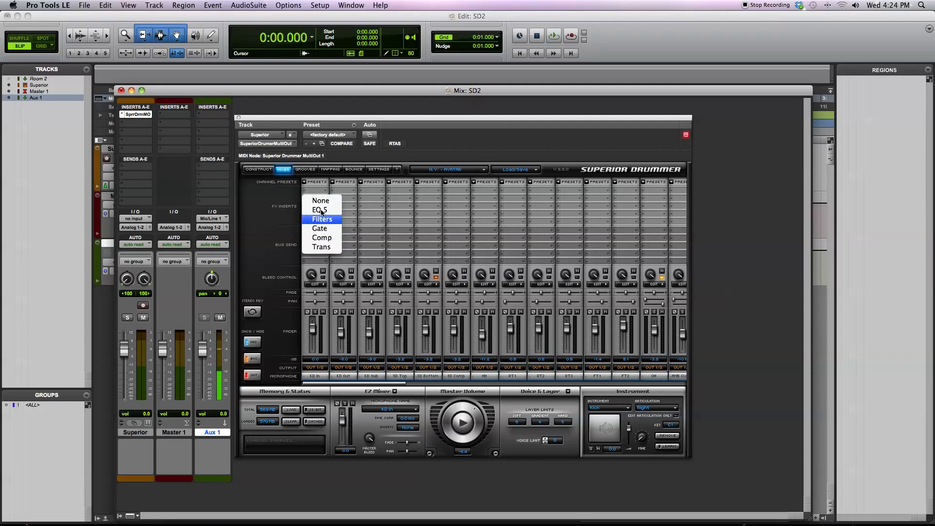
click(326, 265)
click(320, 238)
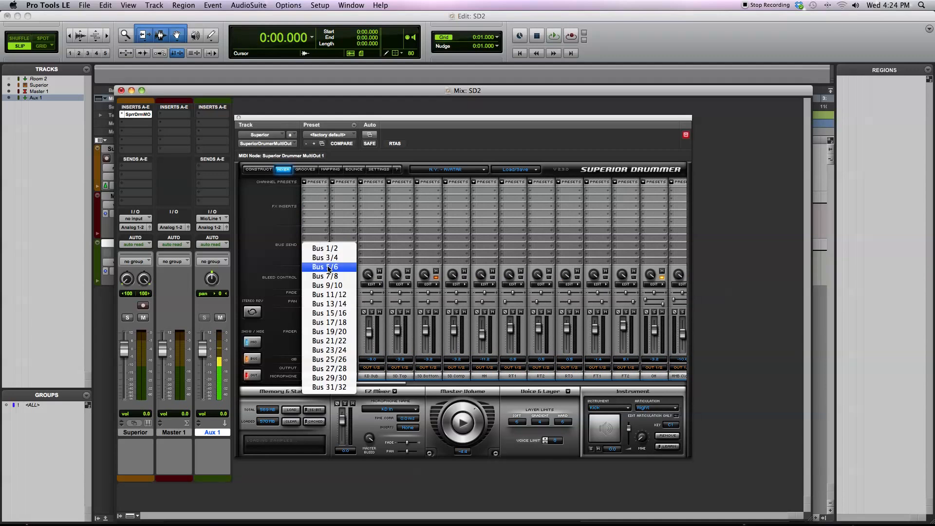
click(424, 383)
drag(401, 383, 522, 381)
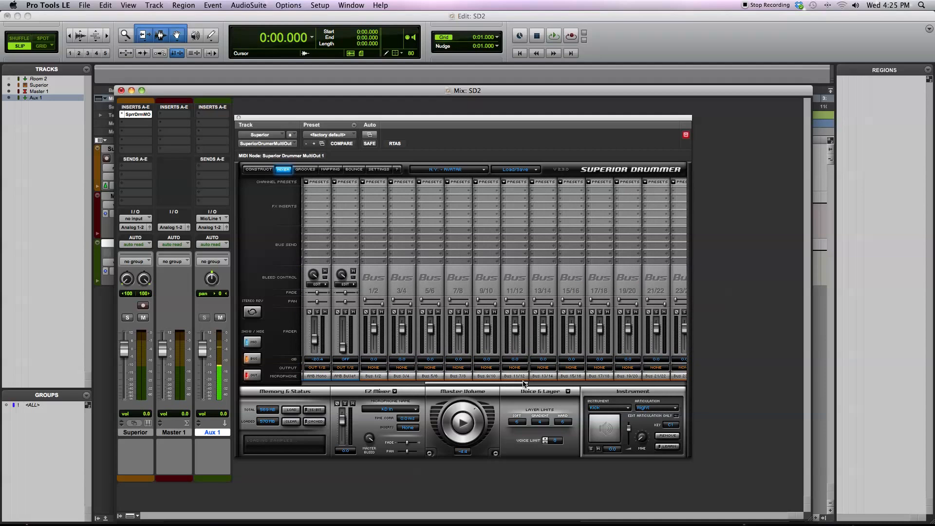
drag(524, 384, 258, 388)
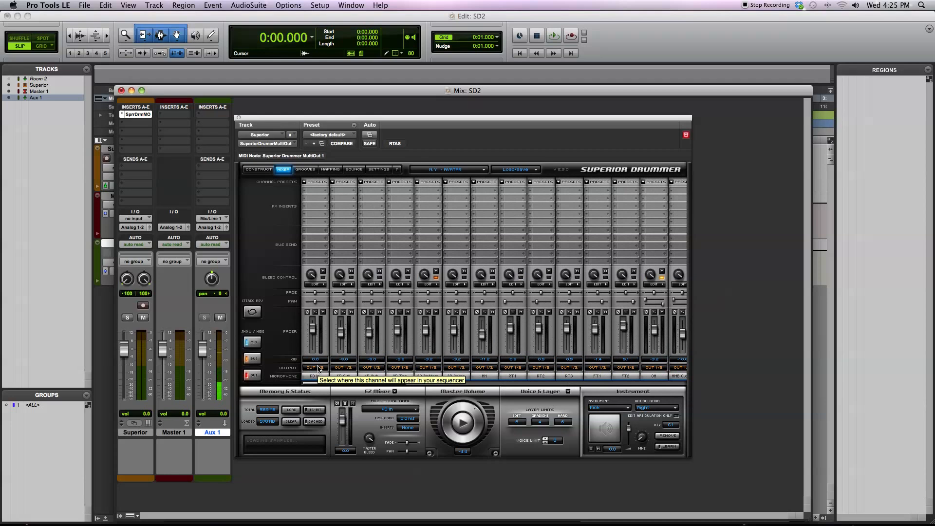
Examine the output routing choices and the insert effects available for the KD In channel
click(317, 368)
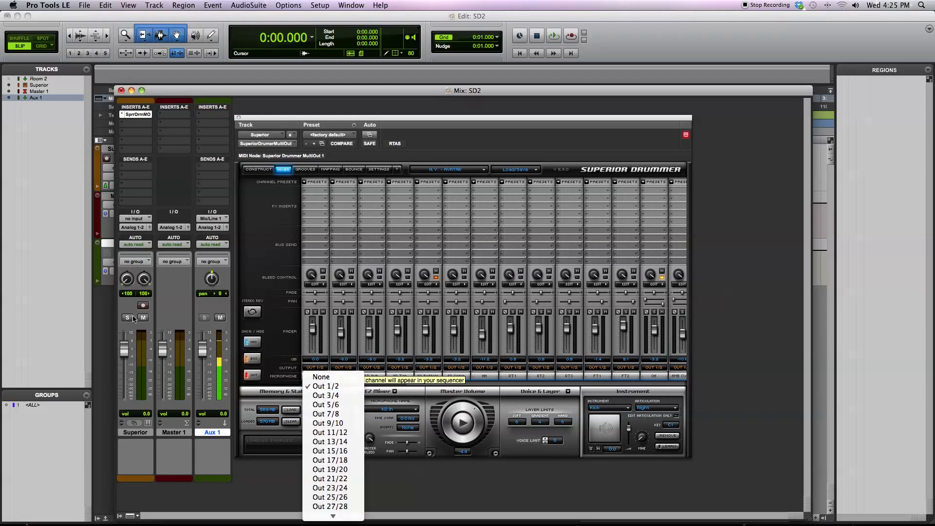
click(138, 343)
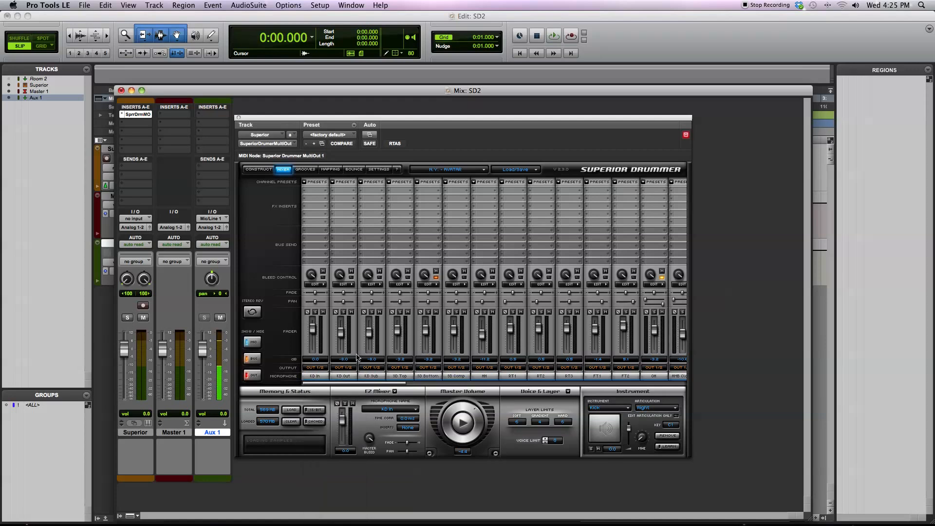
click(324, 369)
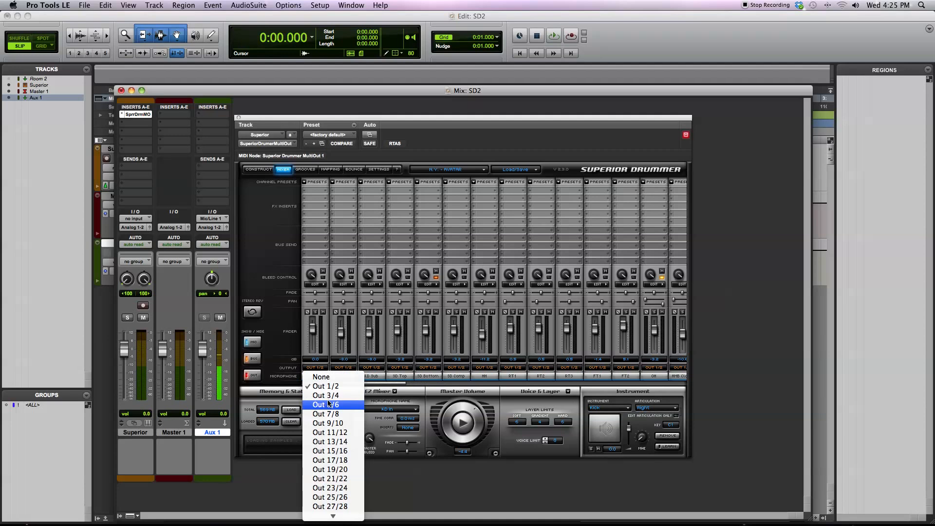
click(401, 382)
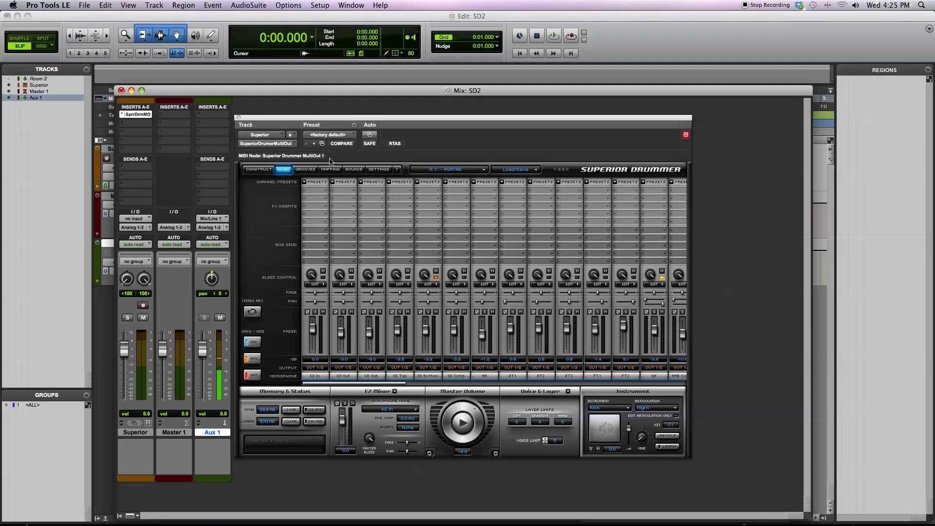
click(314, 191)
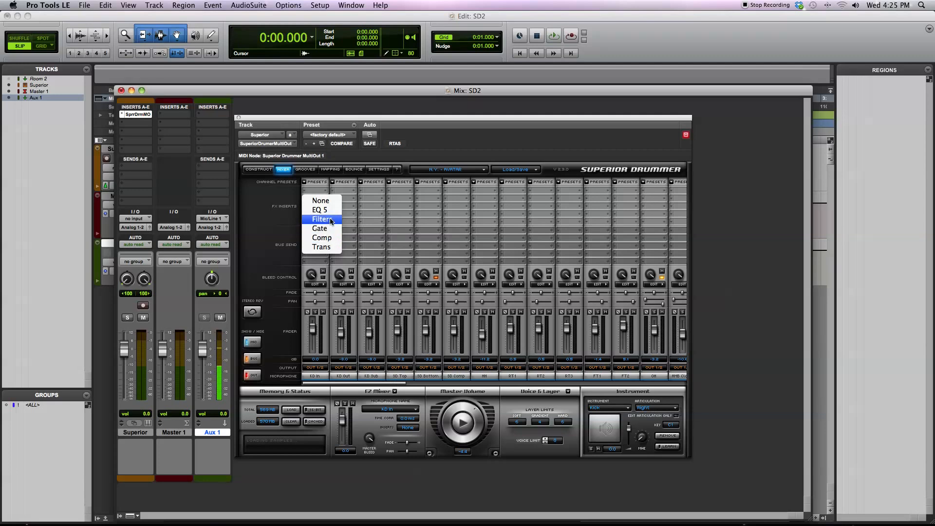
click(285, 226)
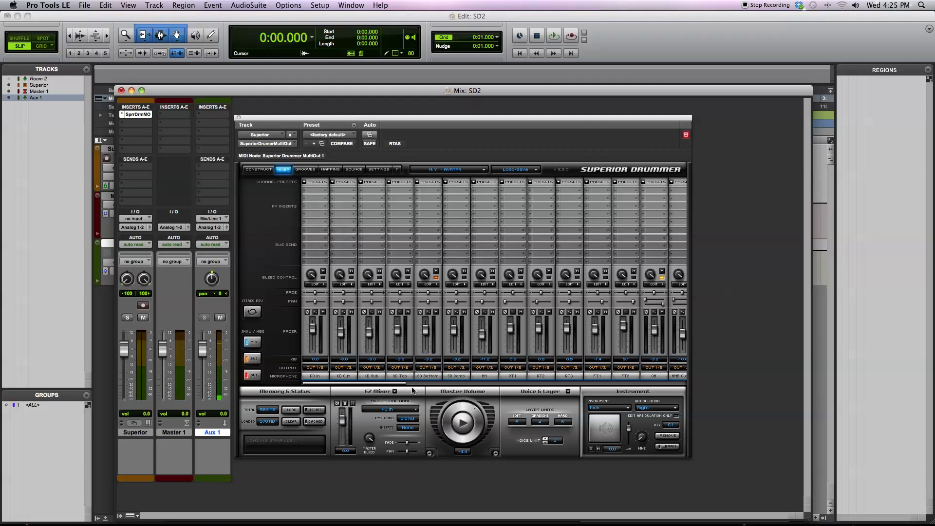
Examine the individual bleed settings of the SD Bottom and OH microphone channels
click(428, 284)
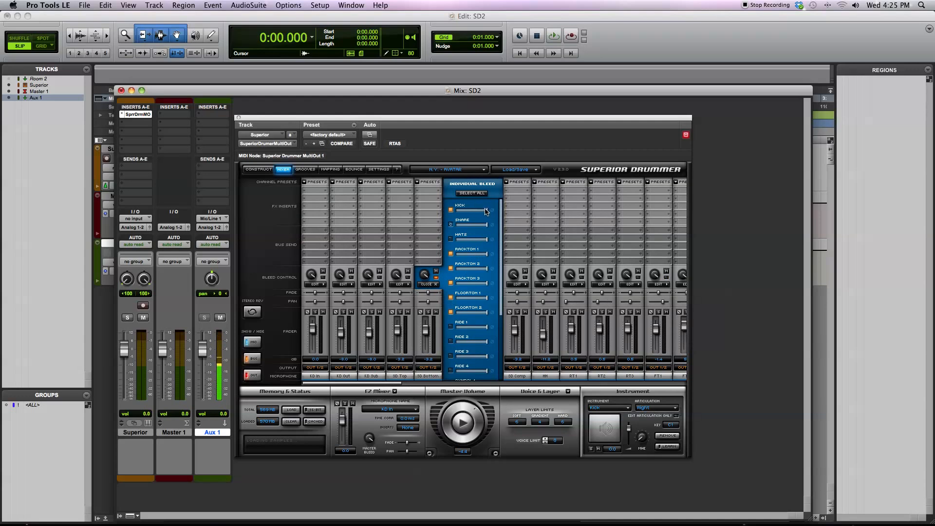
click(451, 210)
drag(395, 384, 463, 388)
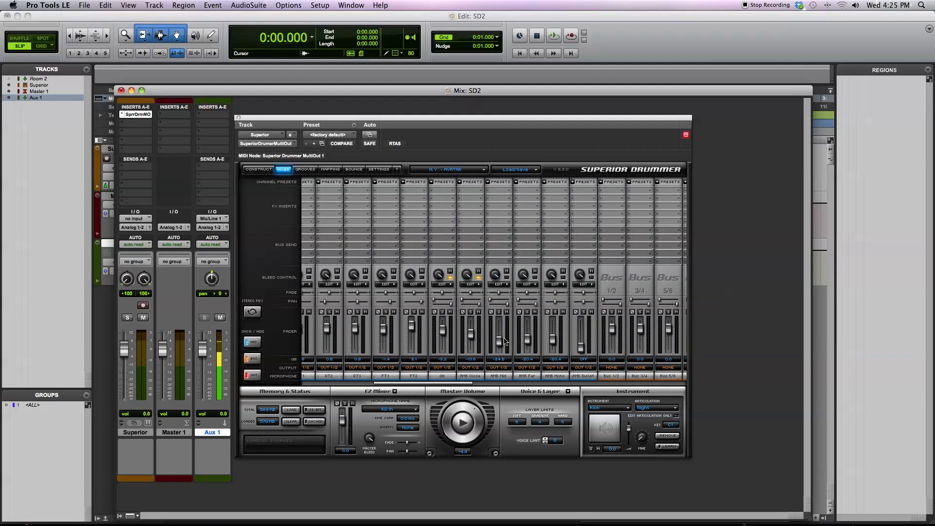
click(443, 284)
mouse_move(501, 210)
mouse_down()
mouse_move(480, 216)
mouse_move(500, 217)
mouse_up()
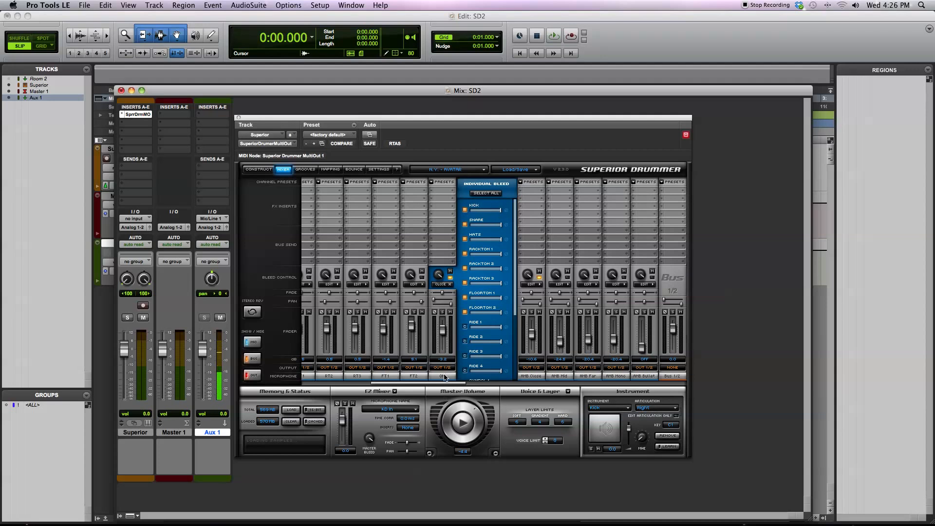
click(441, 284)
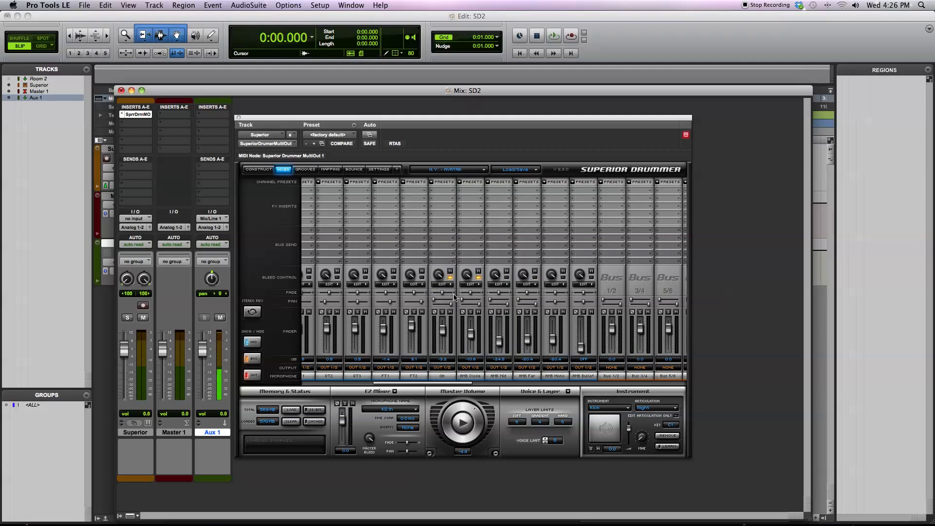
Show the groove library and play Variation 07 of the Song 04 hats closed variations
click(306, 169)
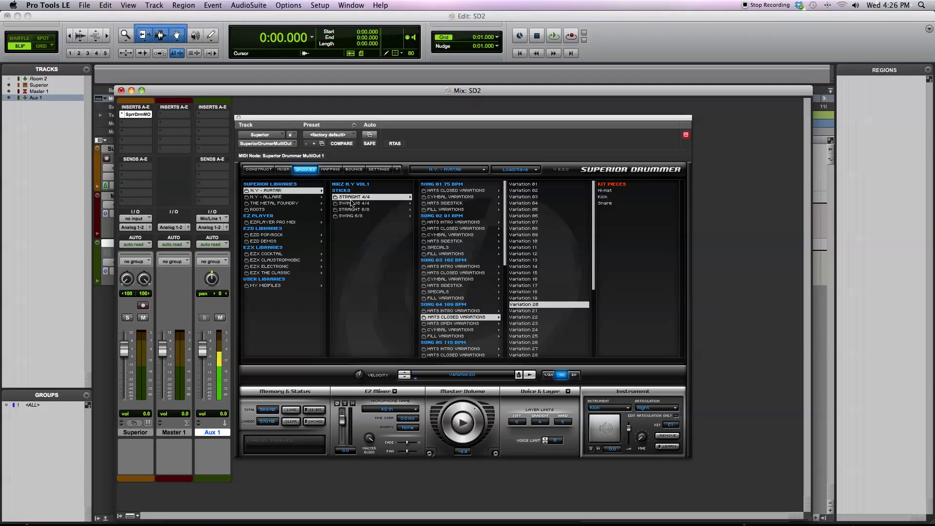
click(522, 223)
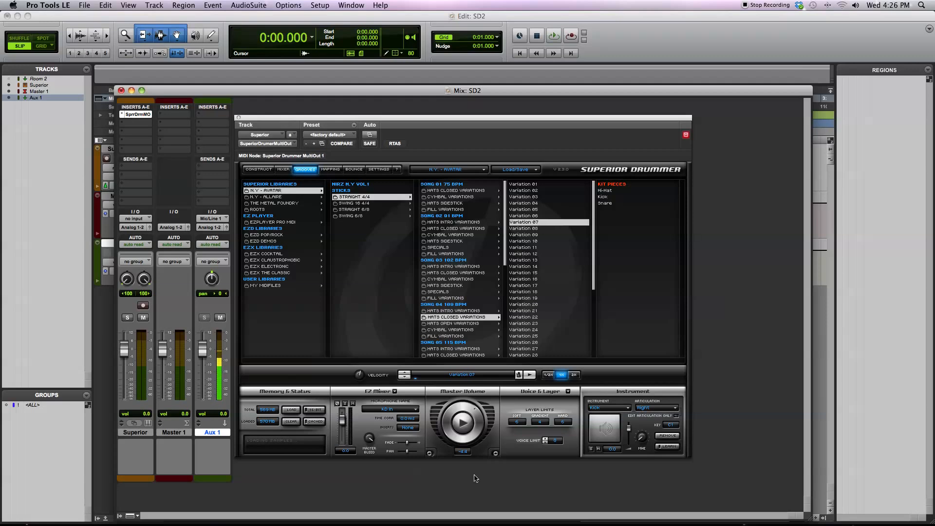
click(466, 426)
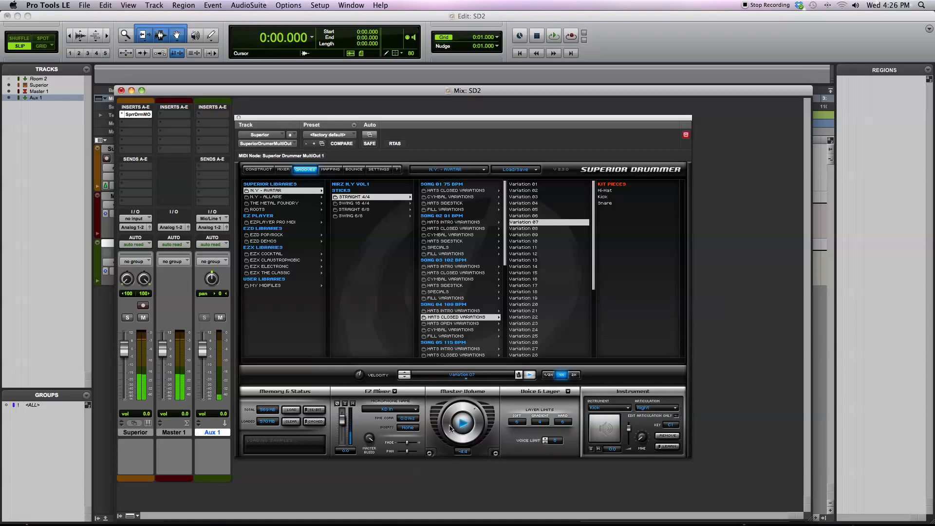
Lower the groove velocity to -59 and try the playback at half and double tempo
drag(360, 374, 362, 374)
click(547, 375)
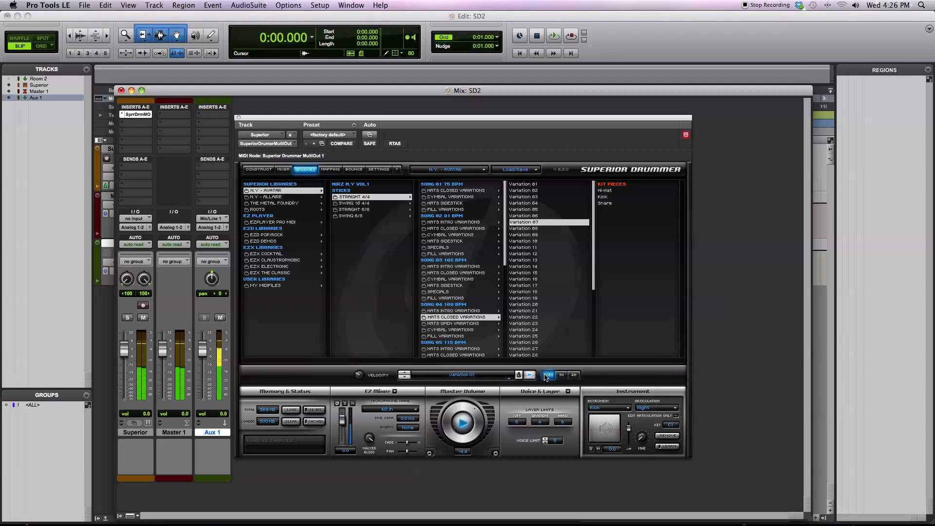
click(574, 375)
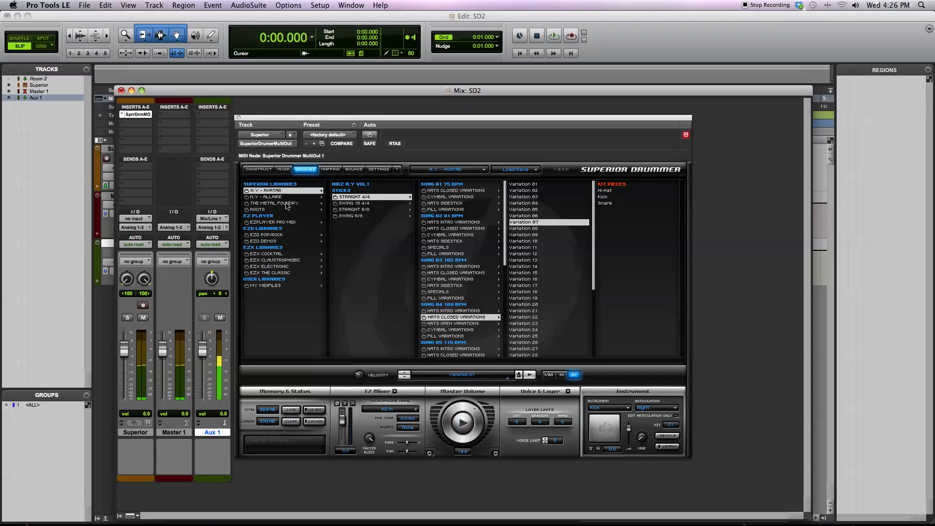
Return to the drum kit construction view and choose a different snare drum model
click(257, 170)
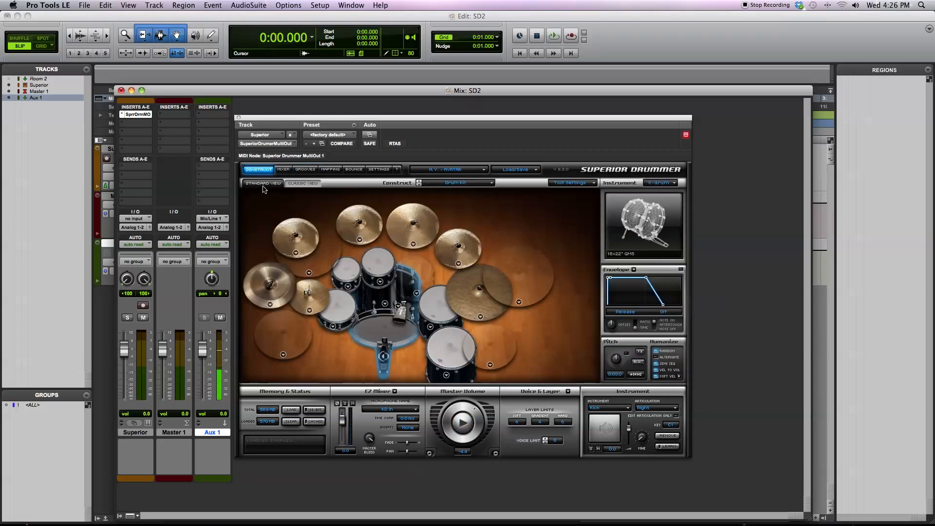
click(333, 327)
click(366, 377)
Play Variation 10 of the Song 02 hats intro variations from the groove library and set its tempo to 1X
click(314, 170)
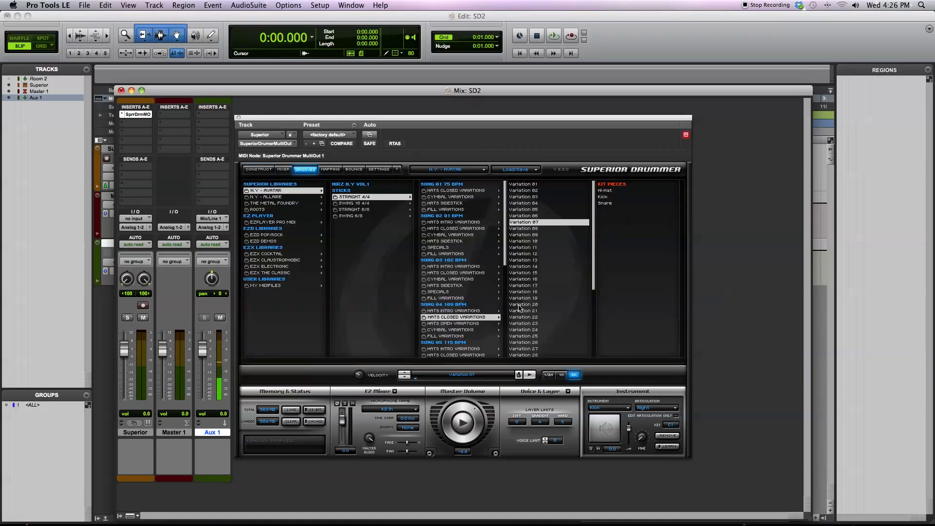
click(467, 223)
click(524, 240)
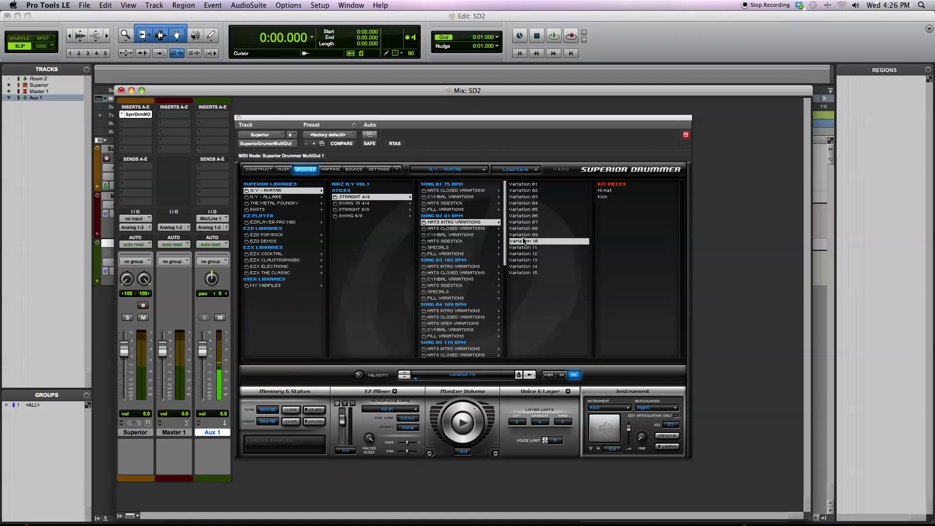
click(530, 375)
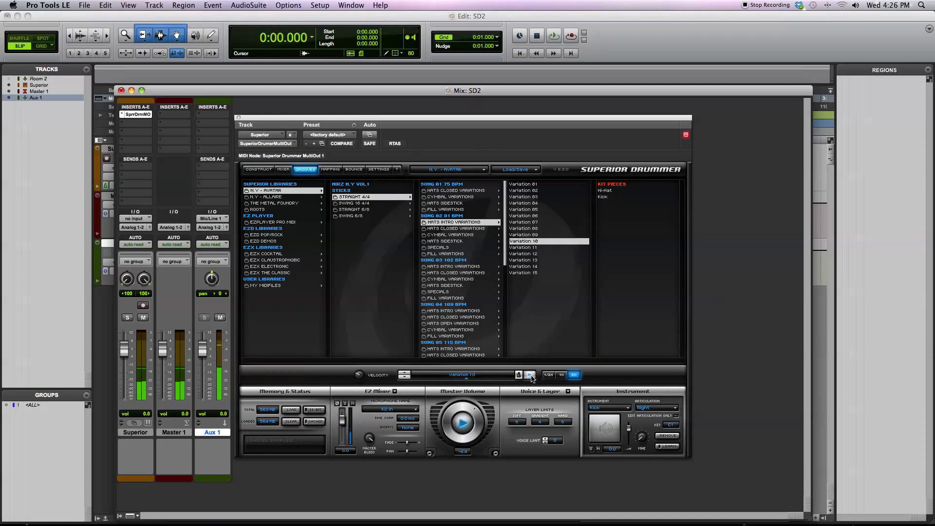
click(560, 375)
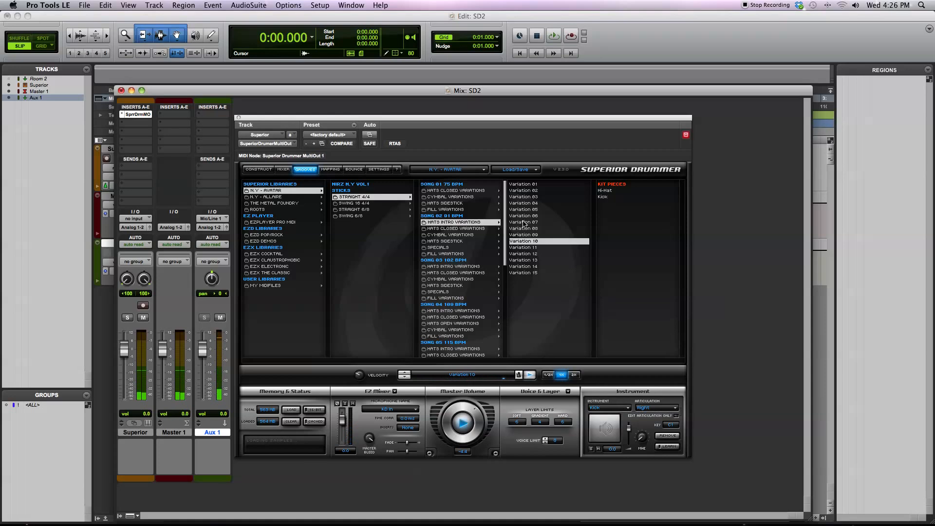
Switch to Variation 04 of the Song 01 hats closed variations and raise the groove velocity
click(458, 191)
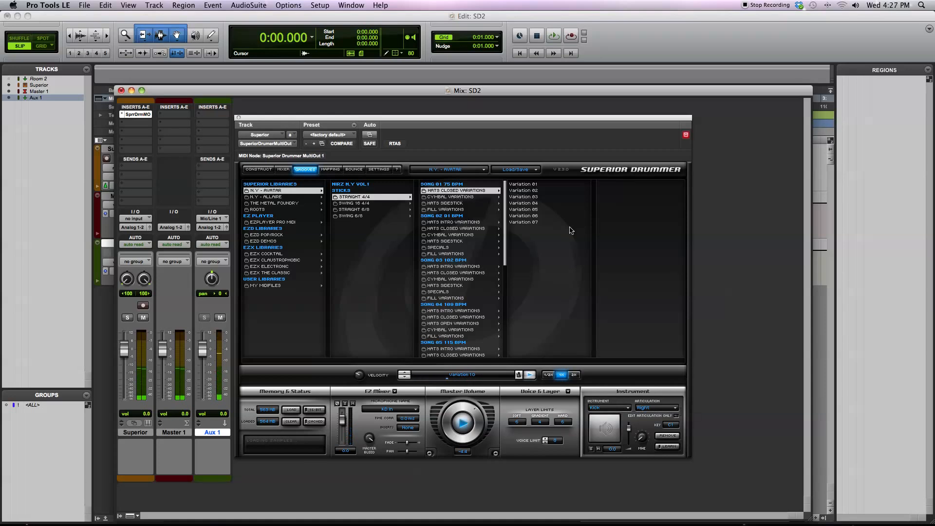
click(548, 204)
mouse_move(361, 375)
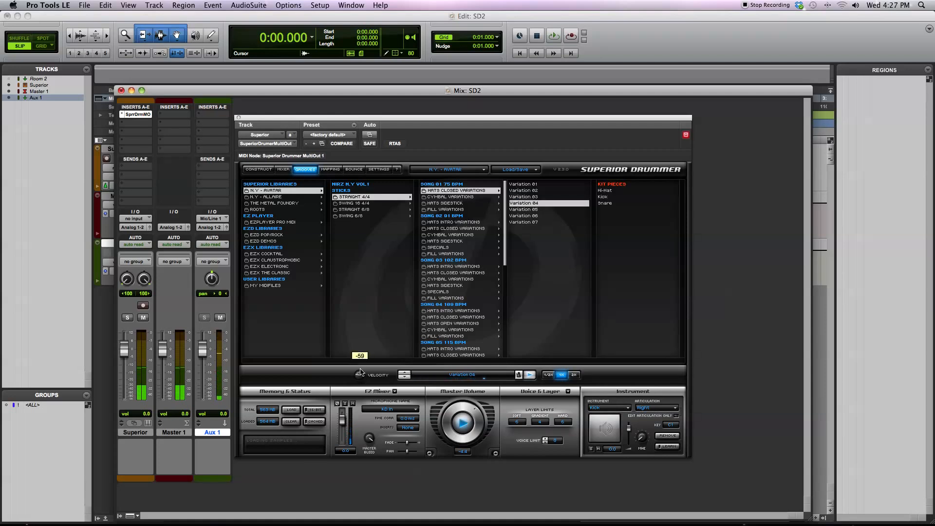
drag(361, 371, 362, 379)
Raise the master volume and stop the groove playback
mouse_move(463, 413)
mouse_down()
mouse_move(456, 417)
mouse_move(457, 397)
mouse_up()
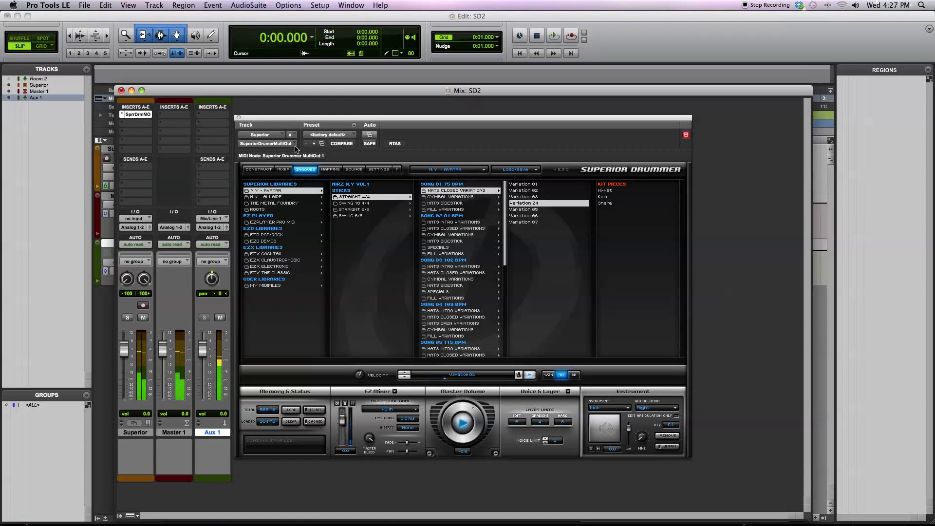
click(330, 170)
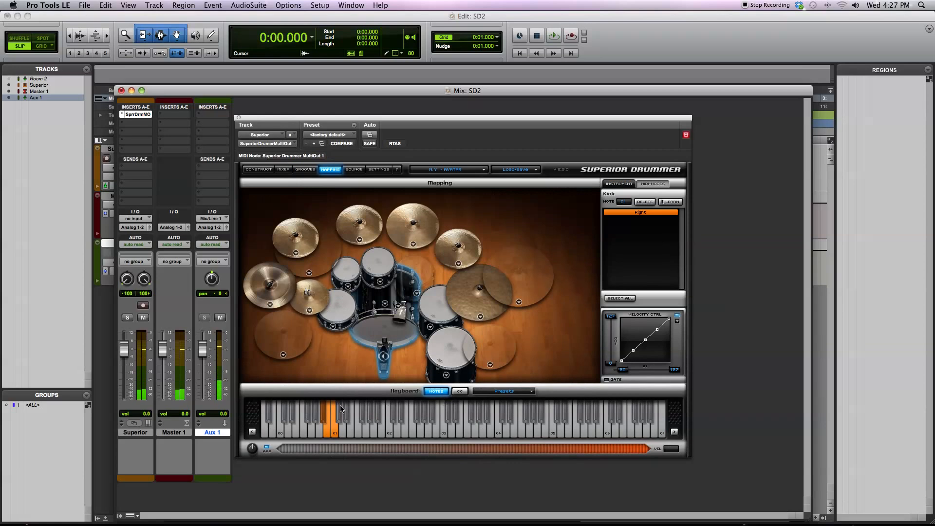
click(306, 169)
click(466, 428)
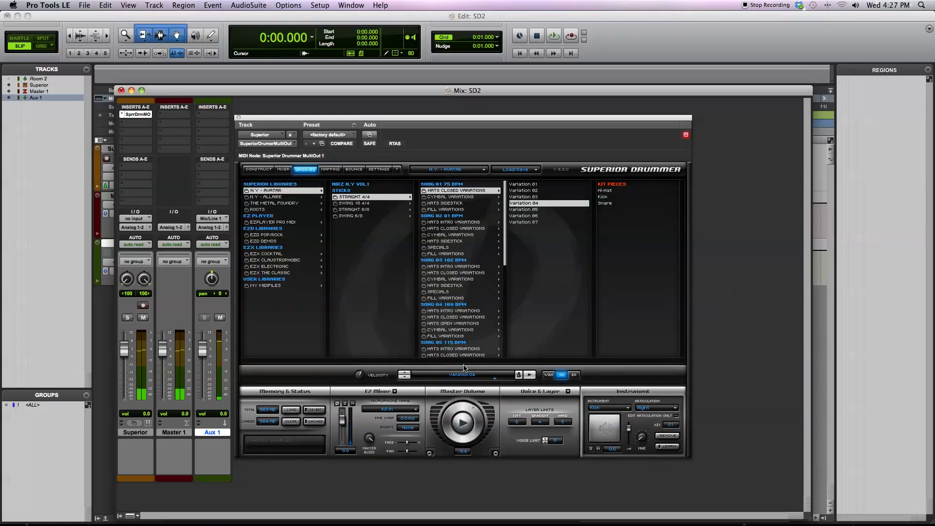
Show the MIDI mapping and audition notes near the kick's assigned keys on the keyboard
click(331, 170)
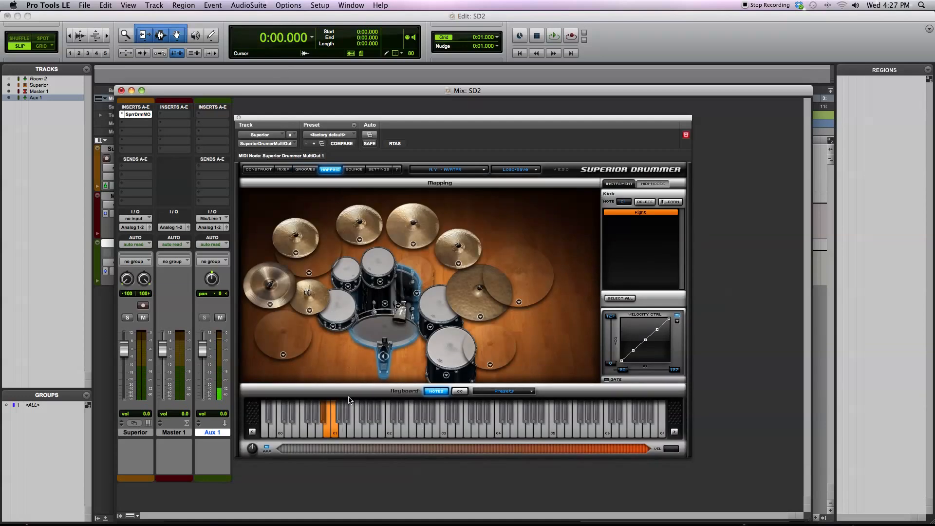
click(340, 433)
click(336, 428)
Review the bounce options and the plug-in's library settings, and return to the drum kit construction view
click(353, 170)
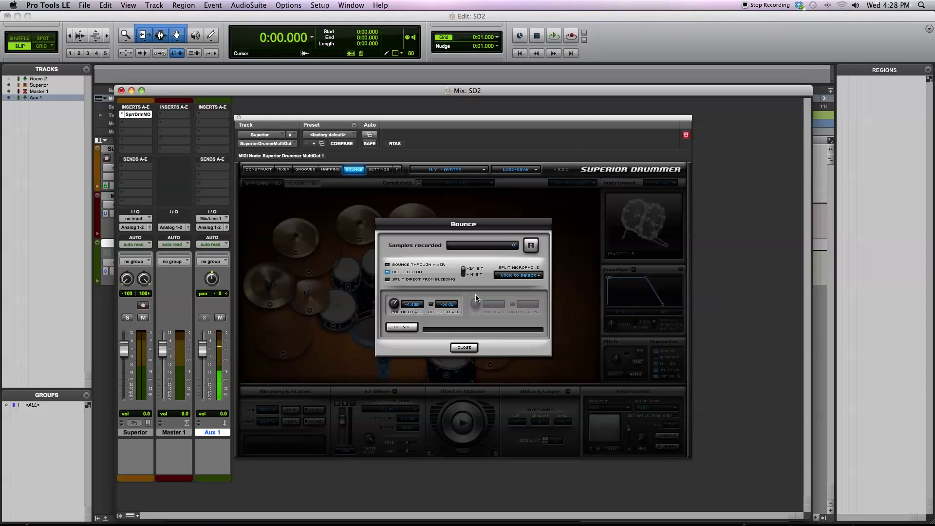
click(378, 170)
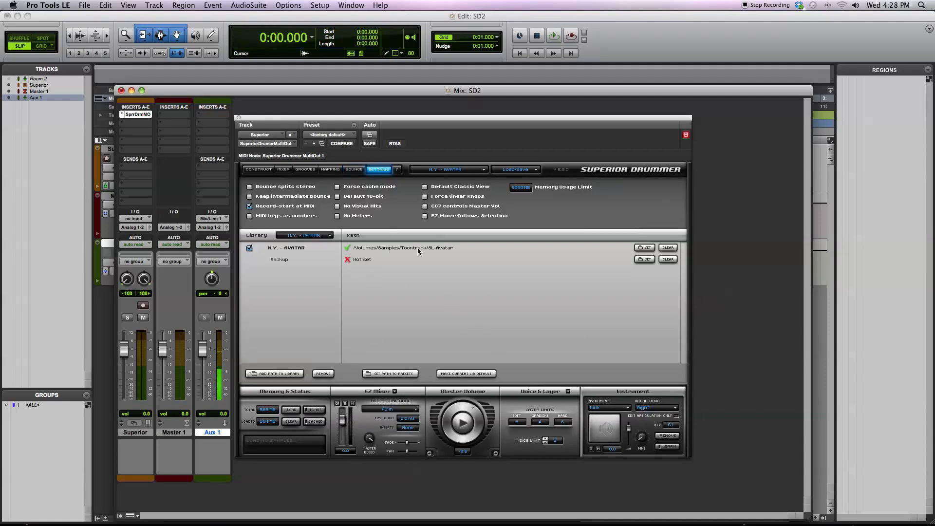
click(257, 170)
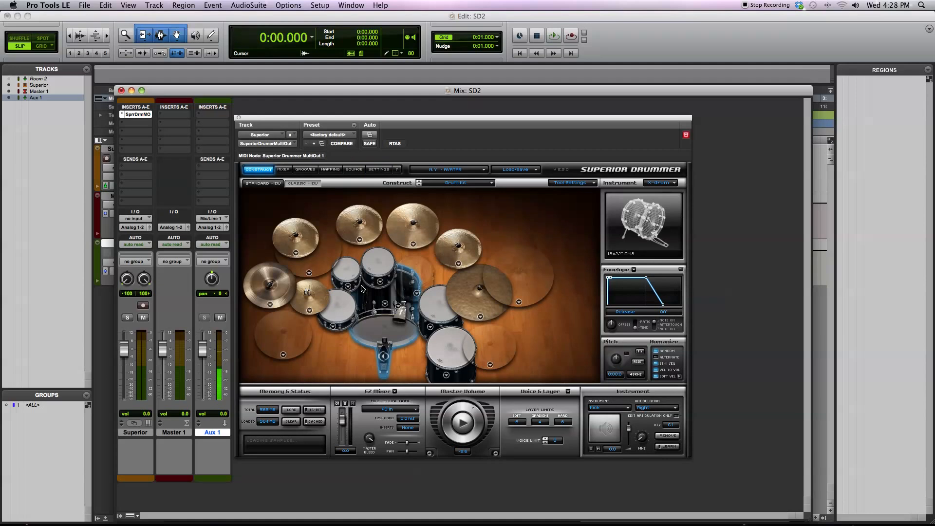